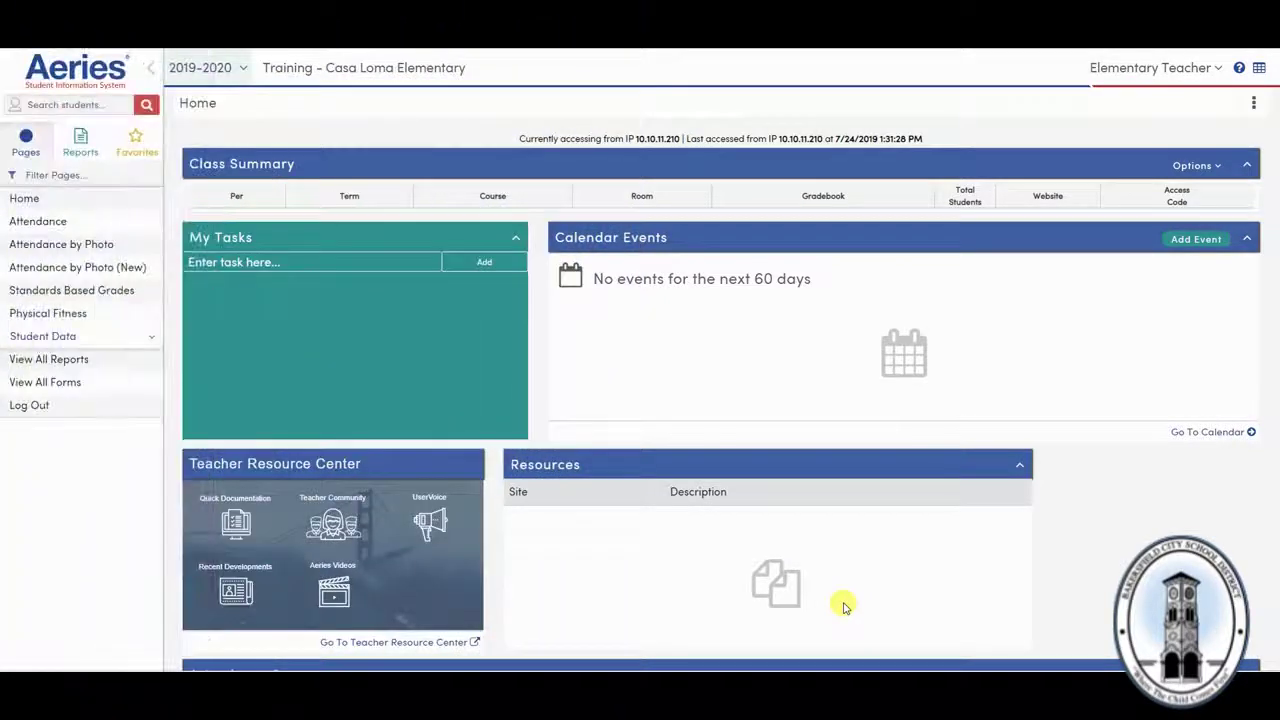
# Search students for 'wh' and open the matching student's profile.
pyautogui.click(47, 103)
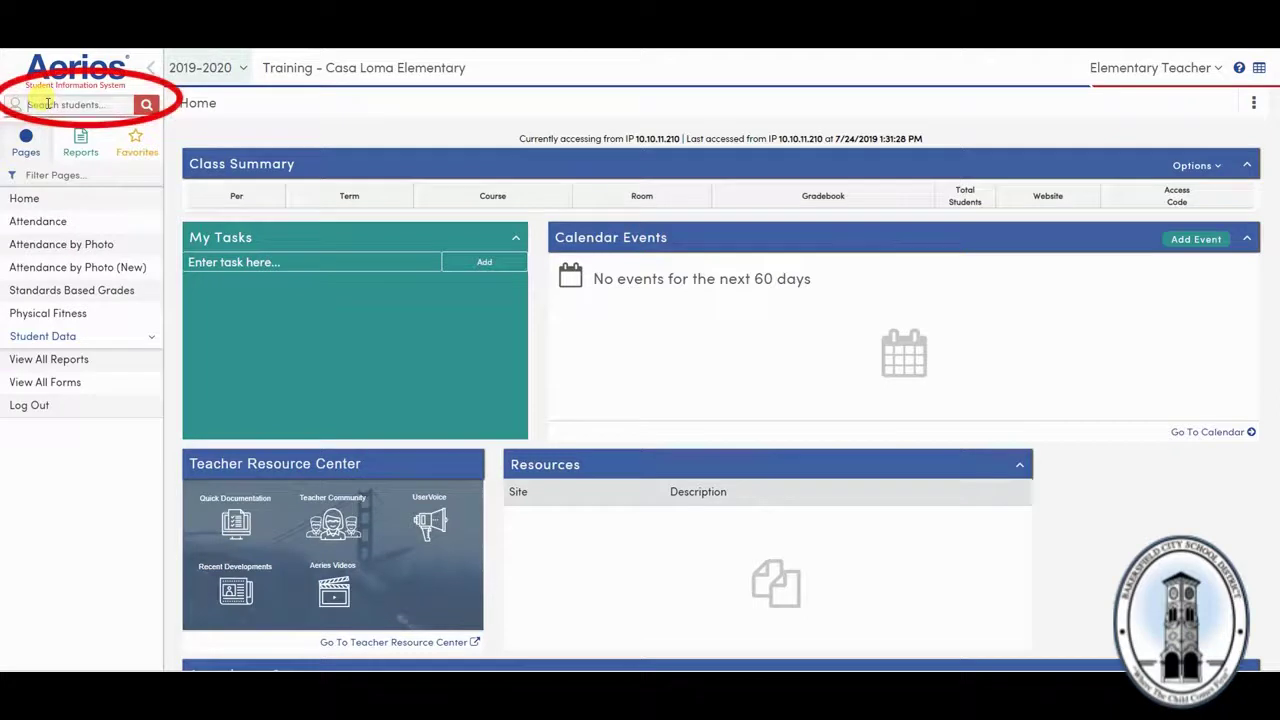
pyautogui.write('whi')
pyautogui.press('Return')
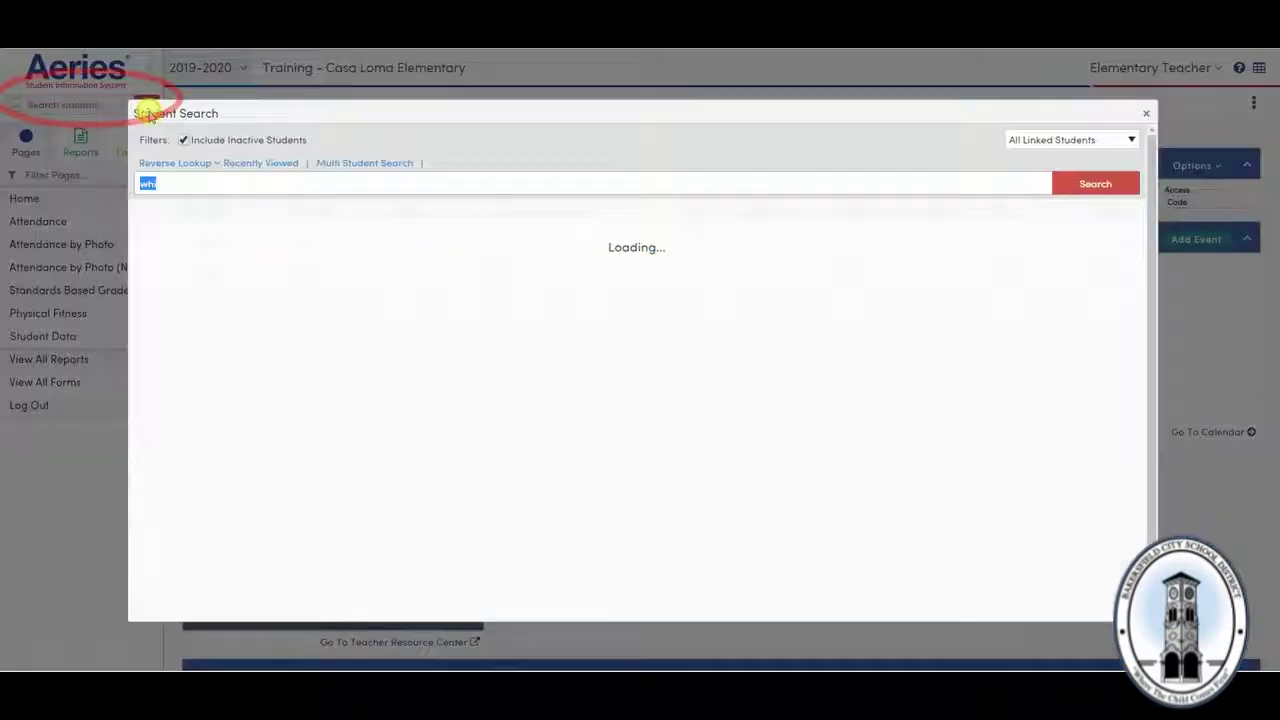
pyautogui.click(276, 262)
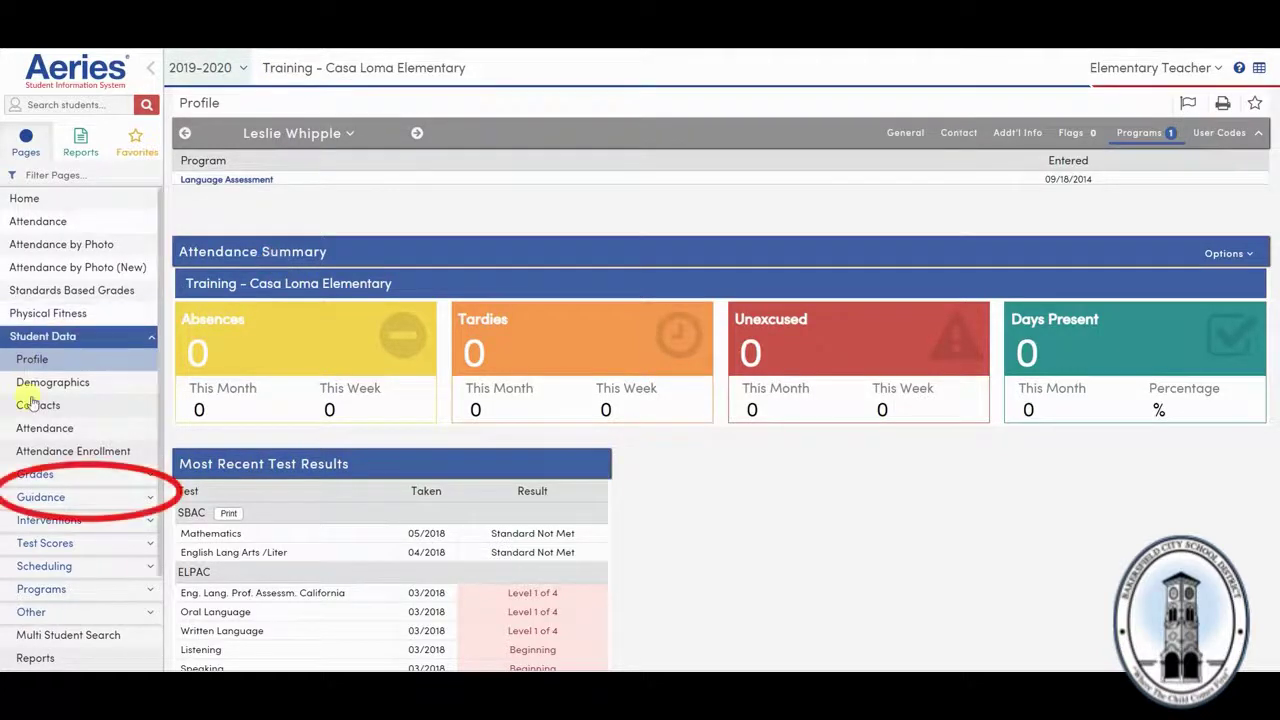
# Filter the page list by 'dis' and open the student's Assertive Discipline page.
pyautogui.click(78, 499)
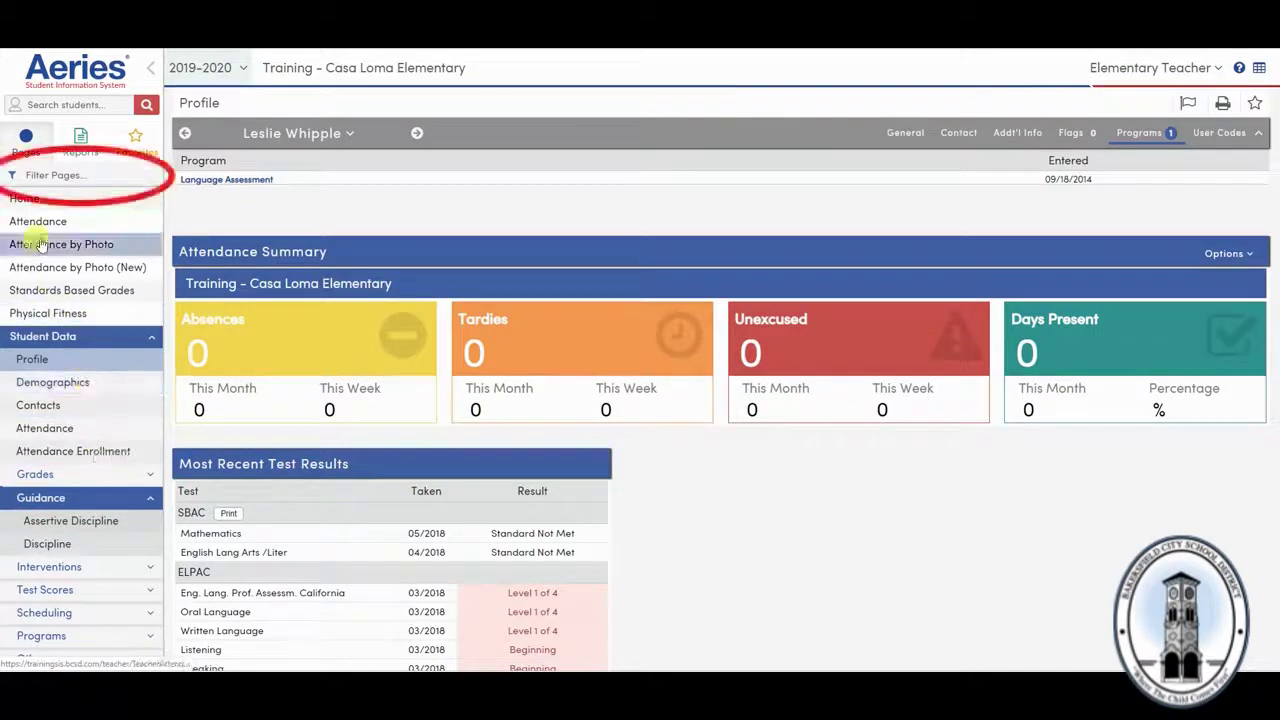
pyautogui.click(60, 176)
pyautogui.write('dis')
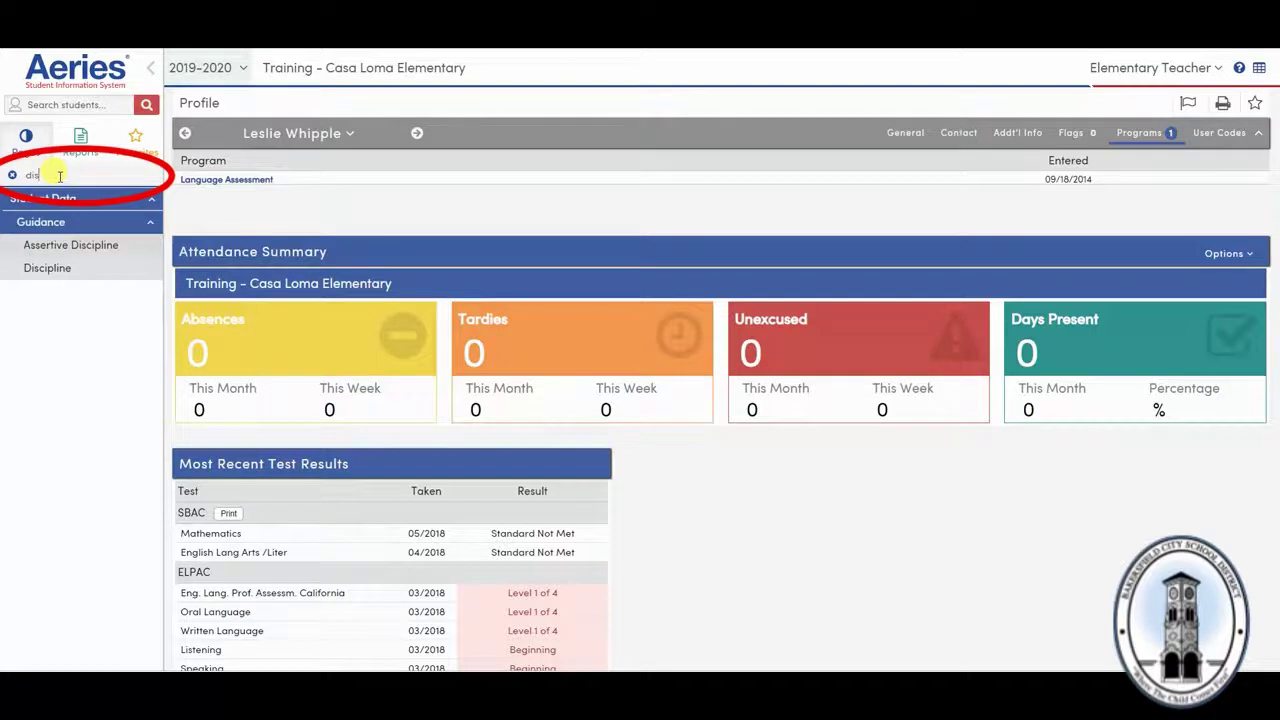
pyautogui.click(77, 250)
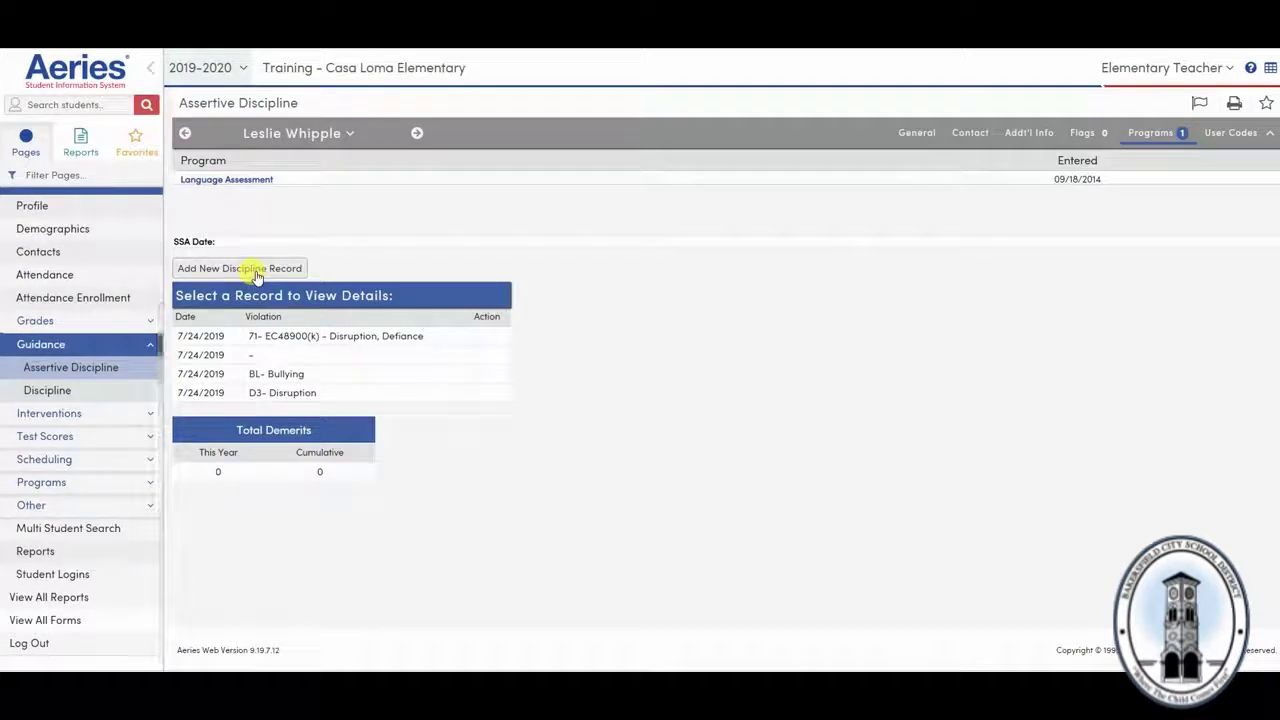
# Start a new discipline record dated 07/24/2019 with exact time 10:30 AM.
pyautogui.click(257, 270)
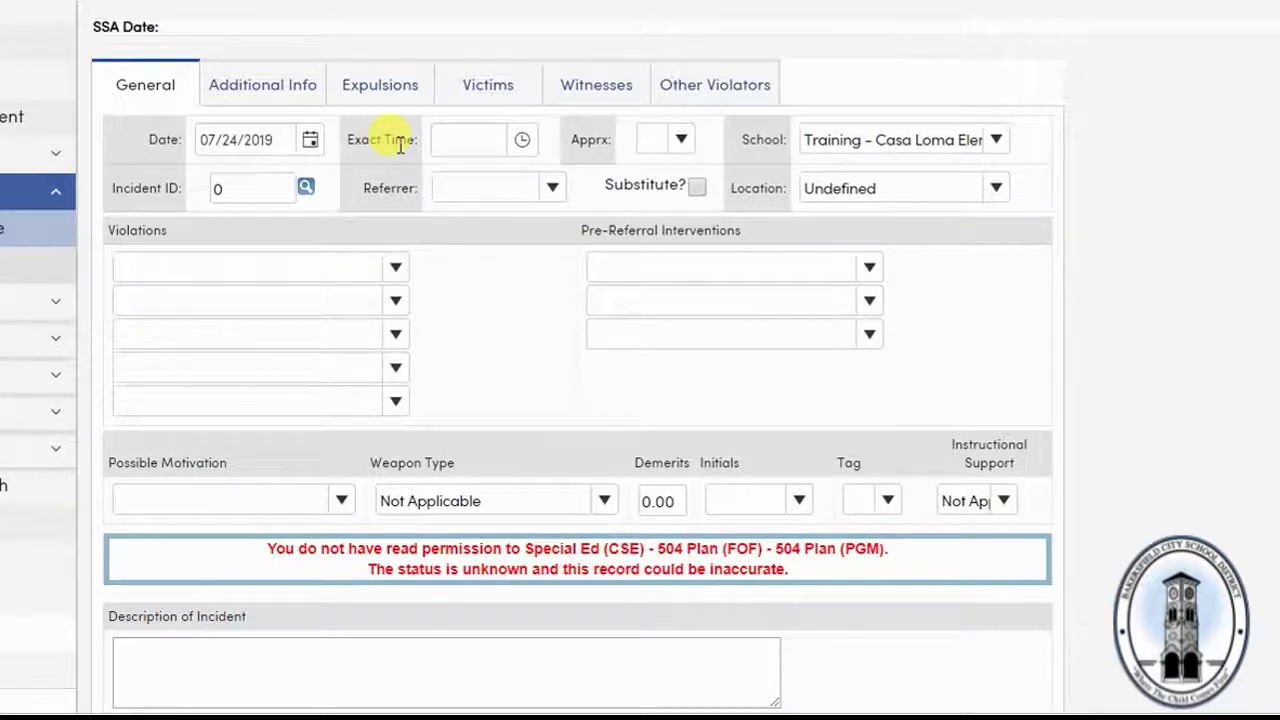
pyautogui.click(521, 143)
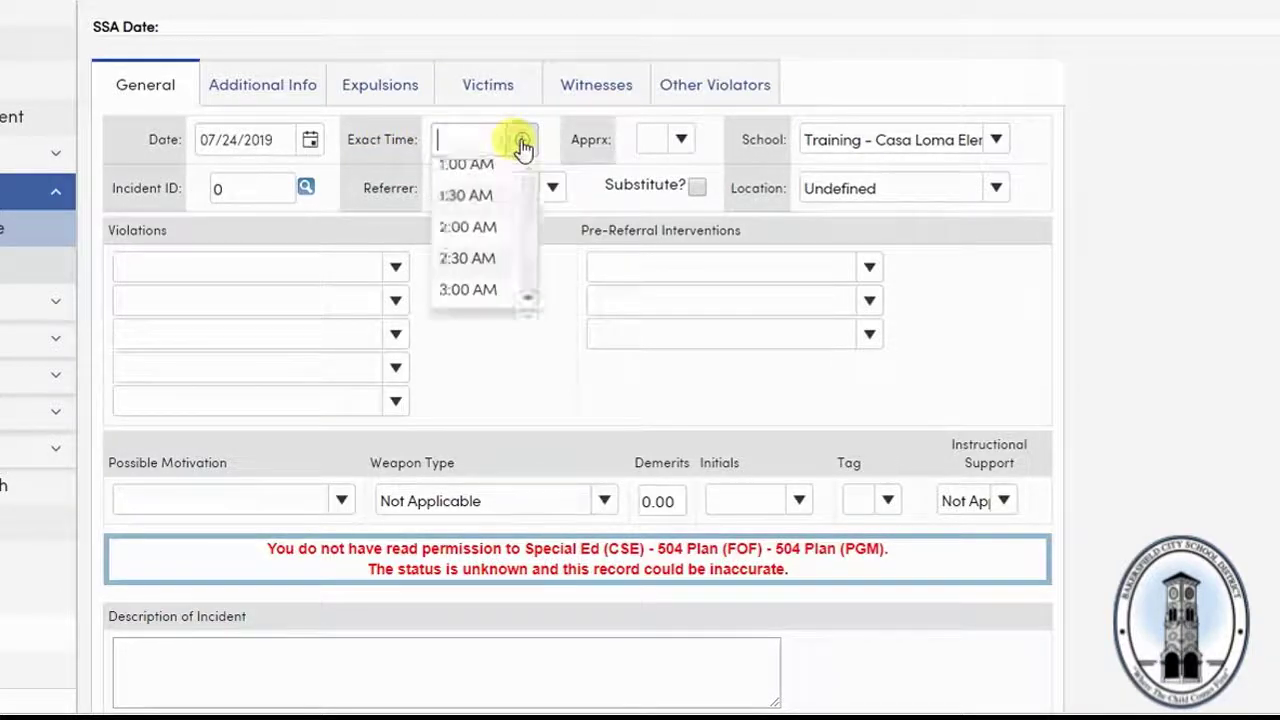
pyautogui.scroll(-5, 506, 246)
pyautogui.scroll(-1, 506, 246)
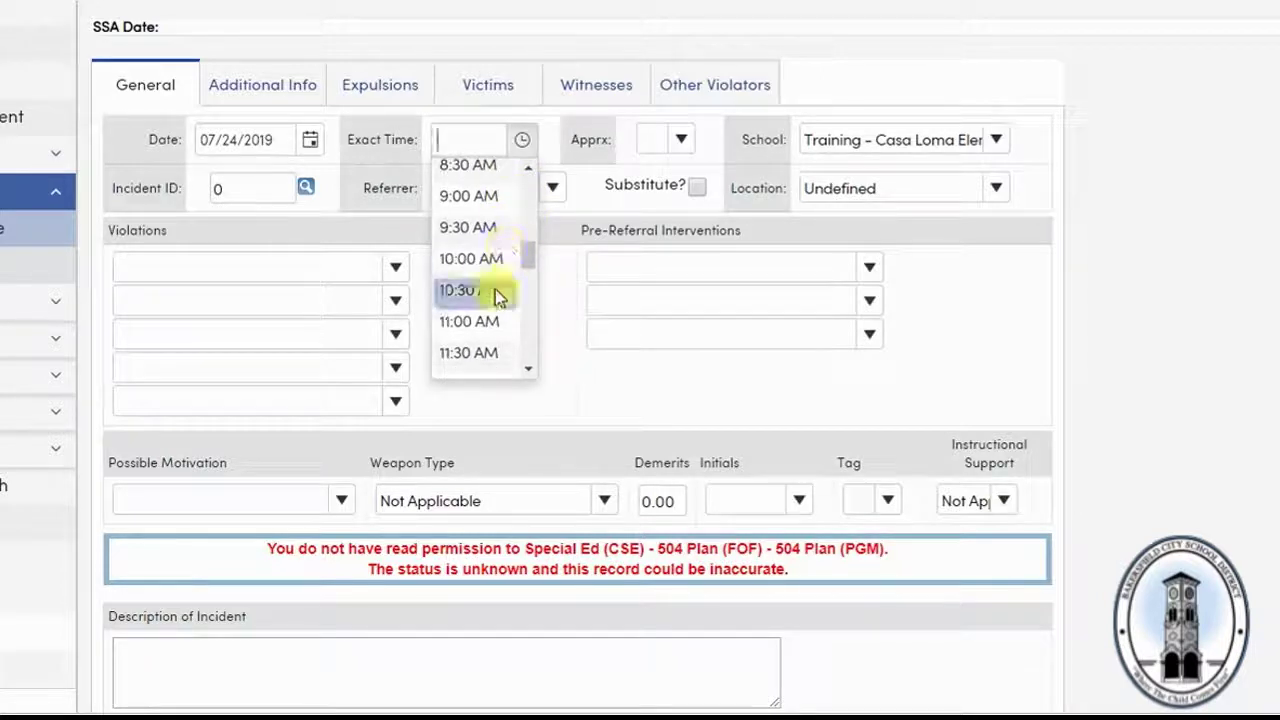
pyautogui.click(495, 289)
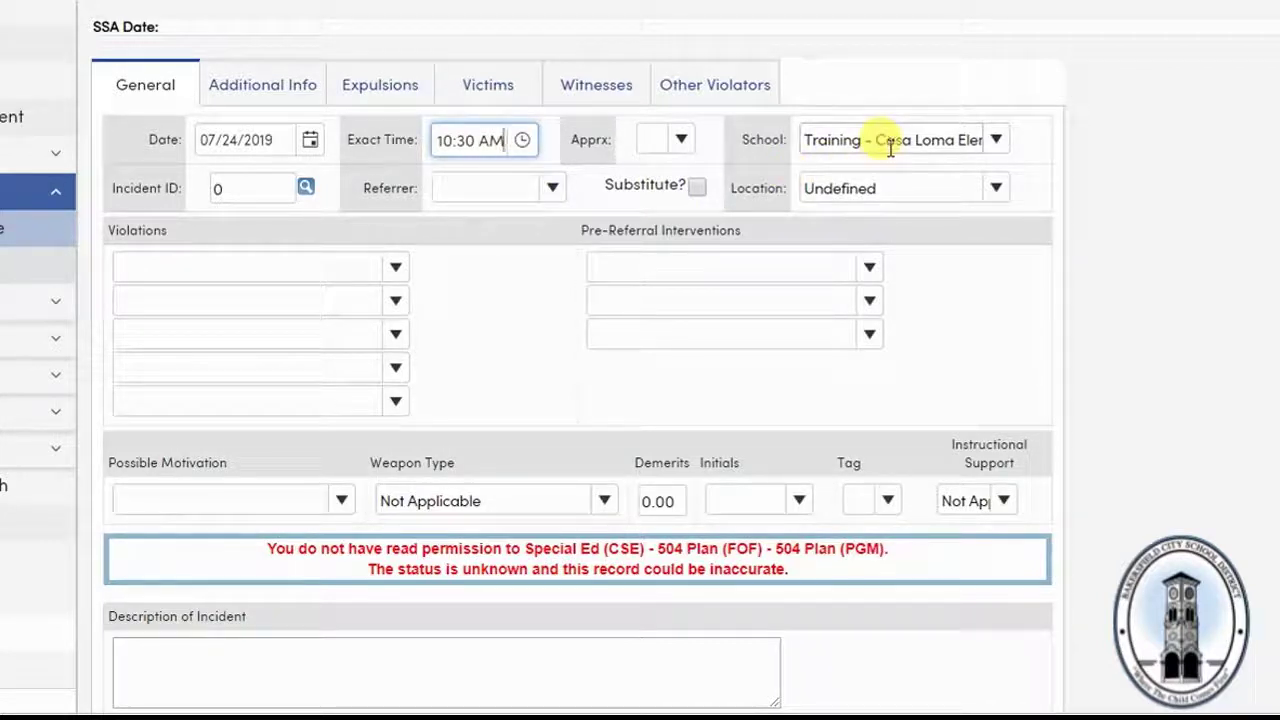
# Choose the referring teacher and set the incident location to Classroom.
pyautogui.click(555, 190)
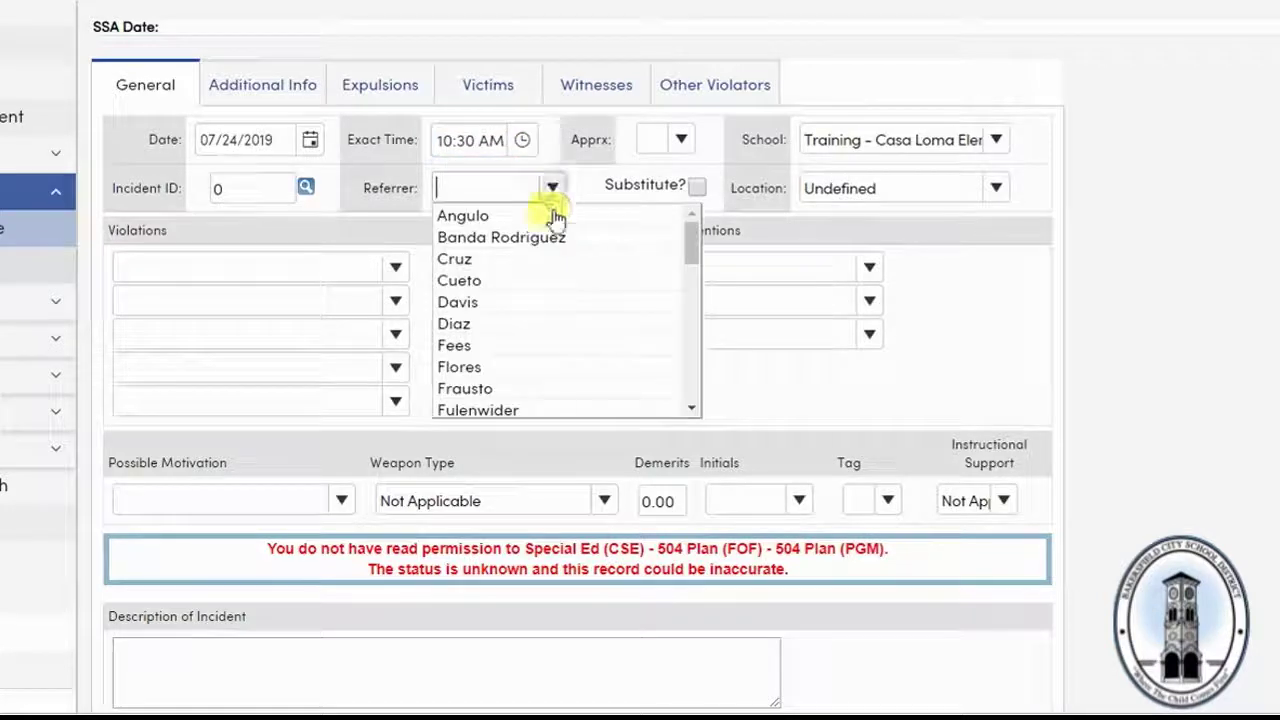
pyautogui.click(535, 409)
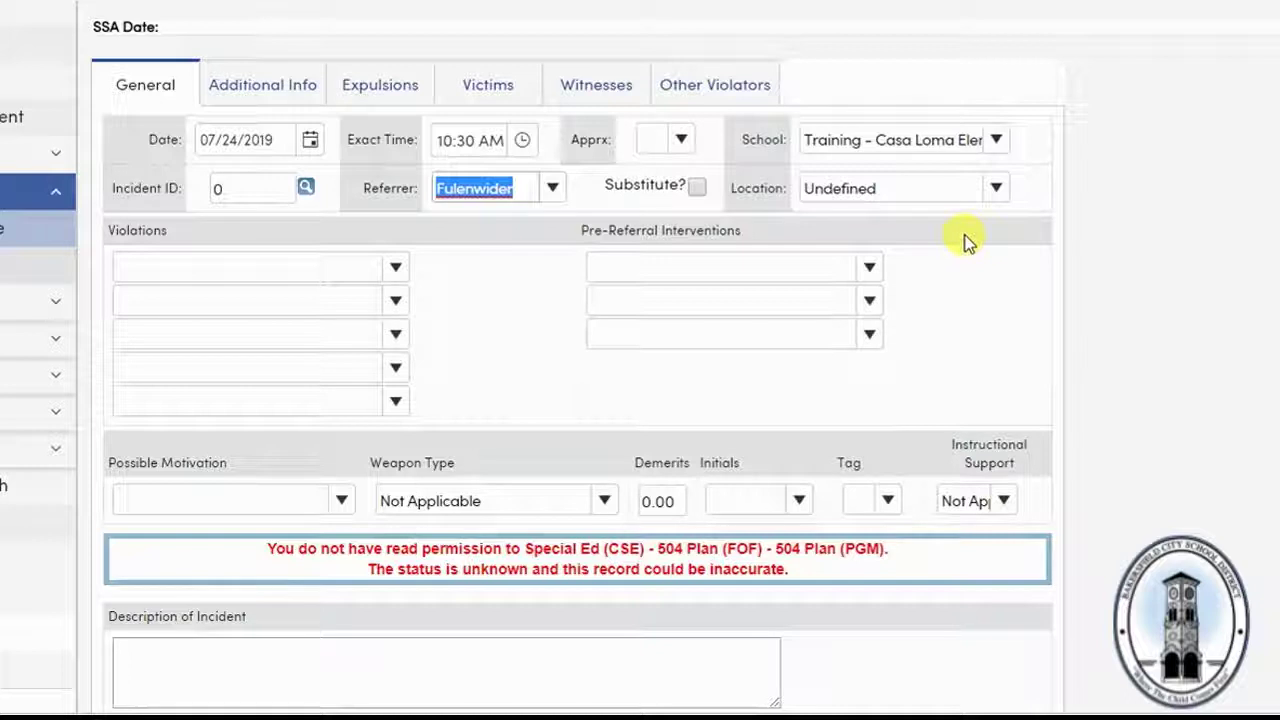
pyautogui.click(995, 188)
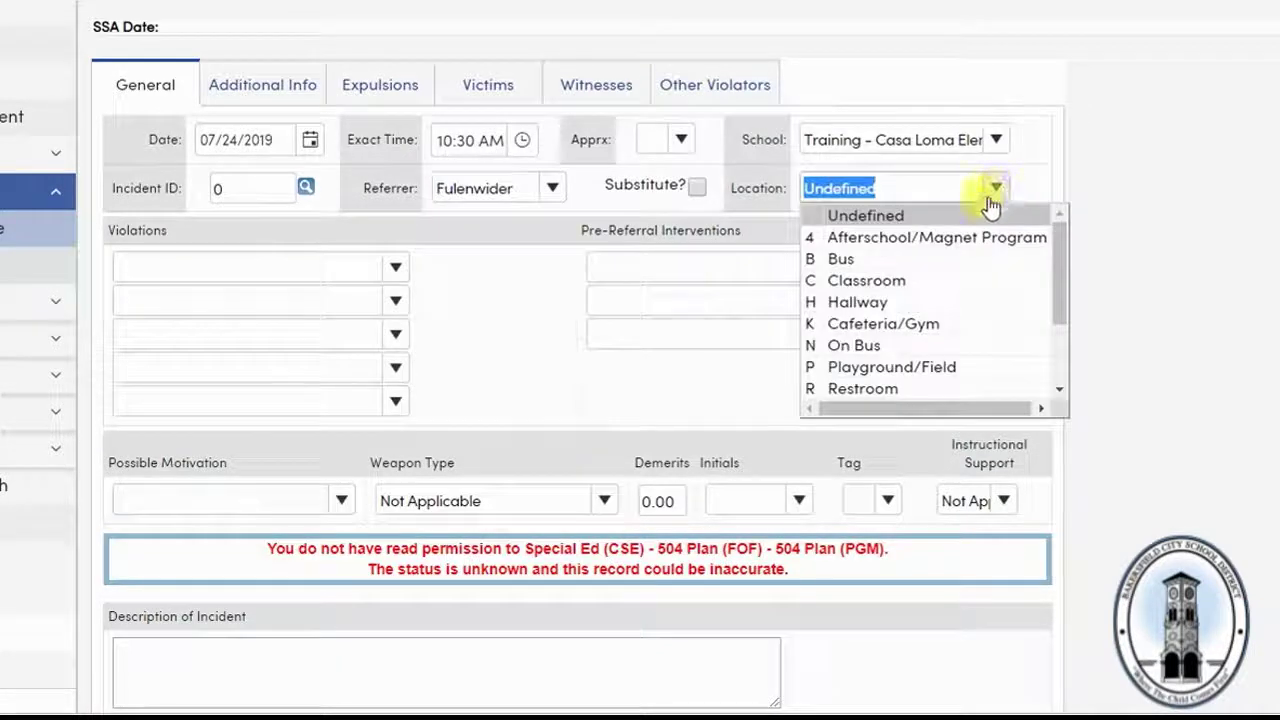
pyautogui.click(948, 282)
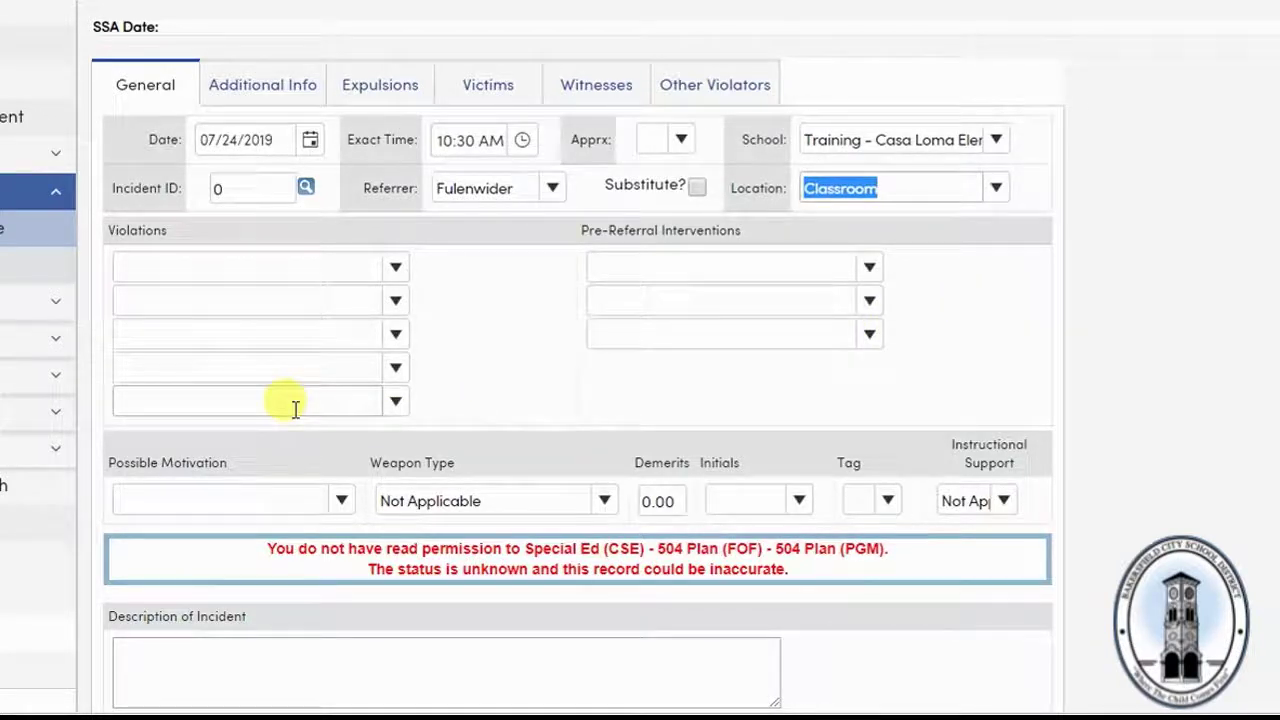
# Add D3 Disruption and 71 EC48900(k) - Disruption, Defiance as the violations.
pyautogui.click(395, 269)
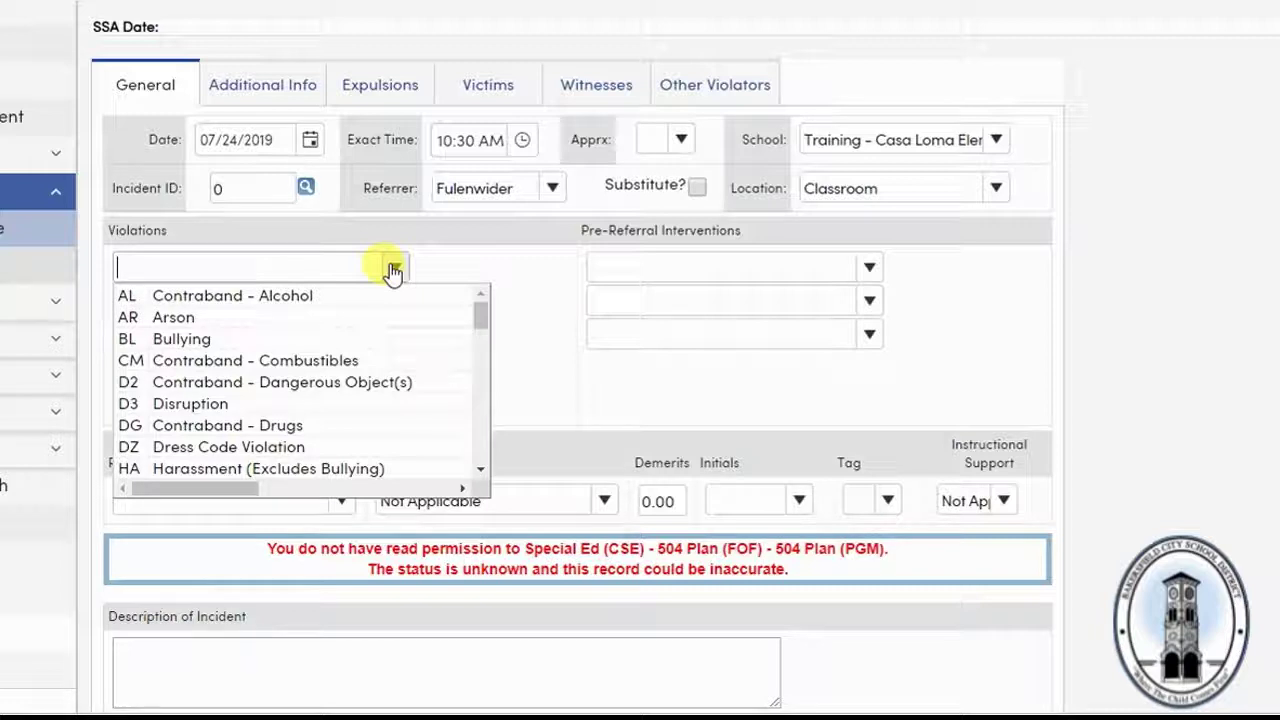
pyautogui.click(278, 404)
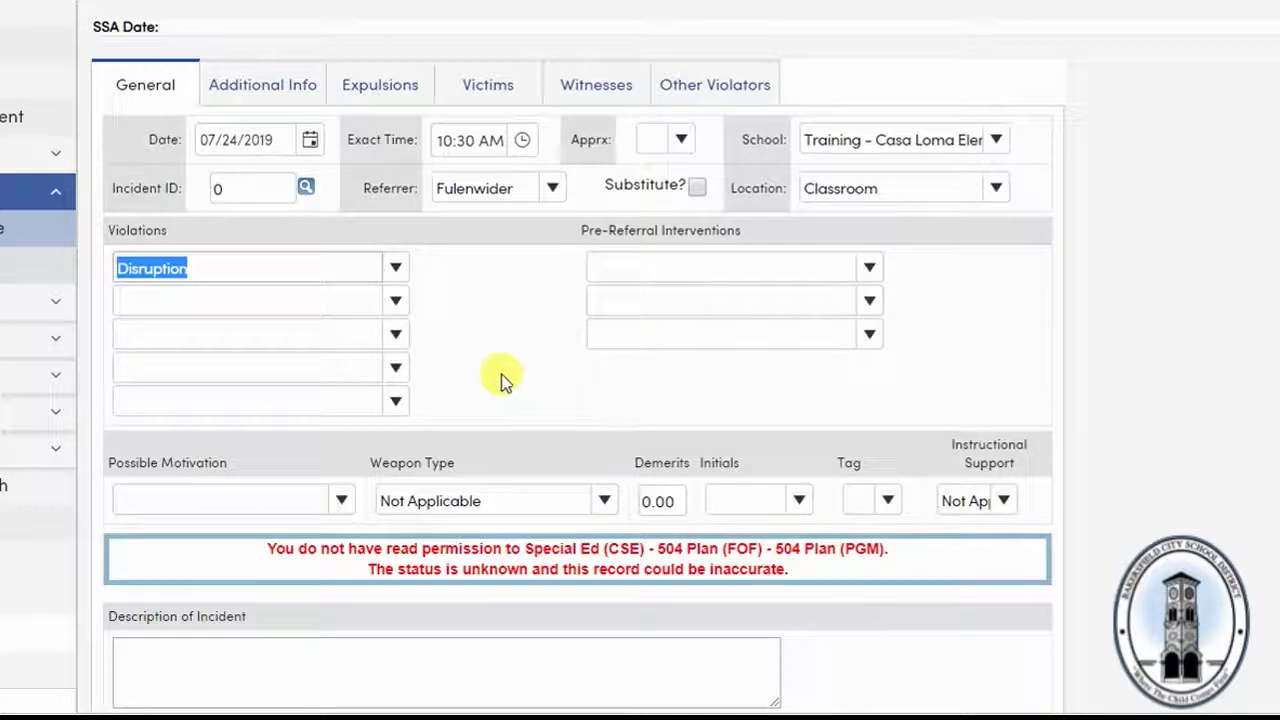
pyautogui.click(404, 312)
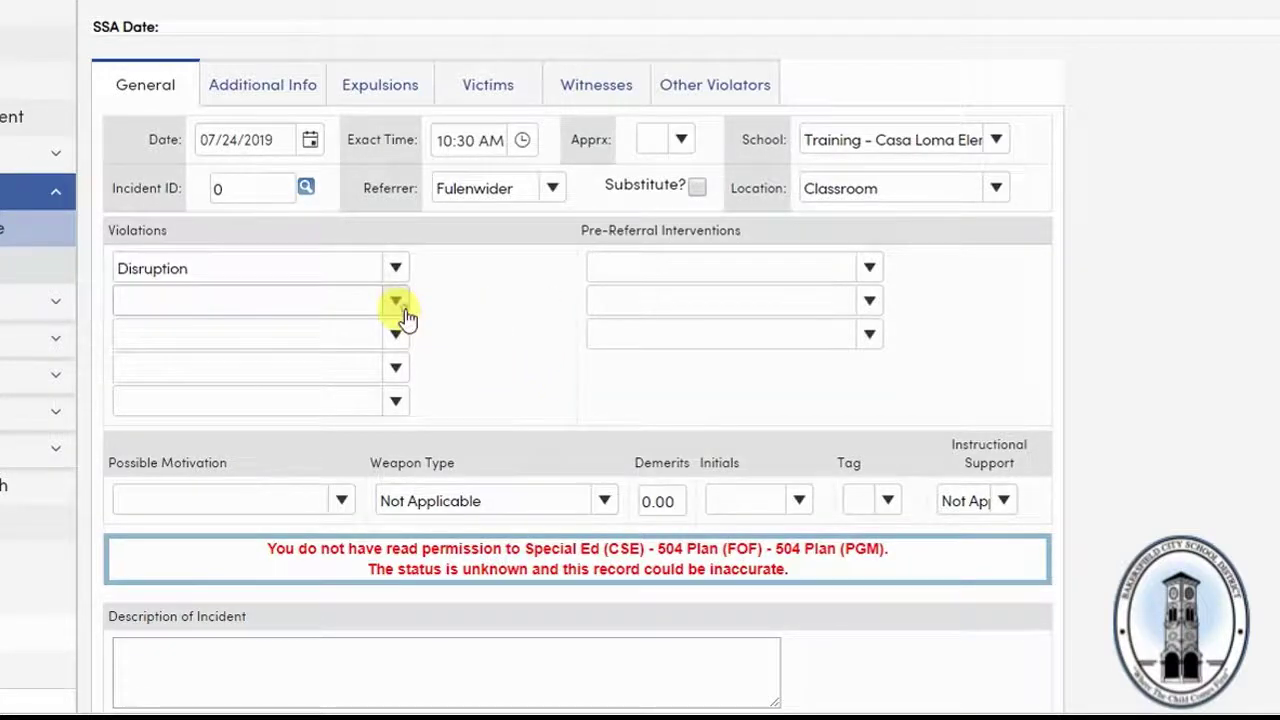
pyautogui.scroll(-5, 400, 400)
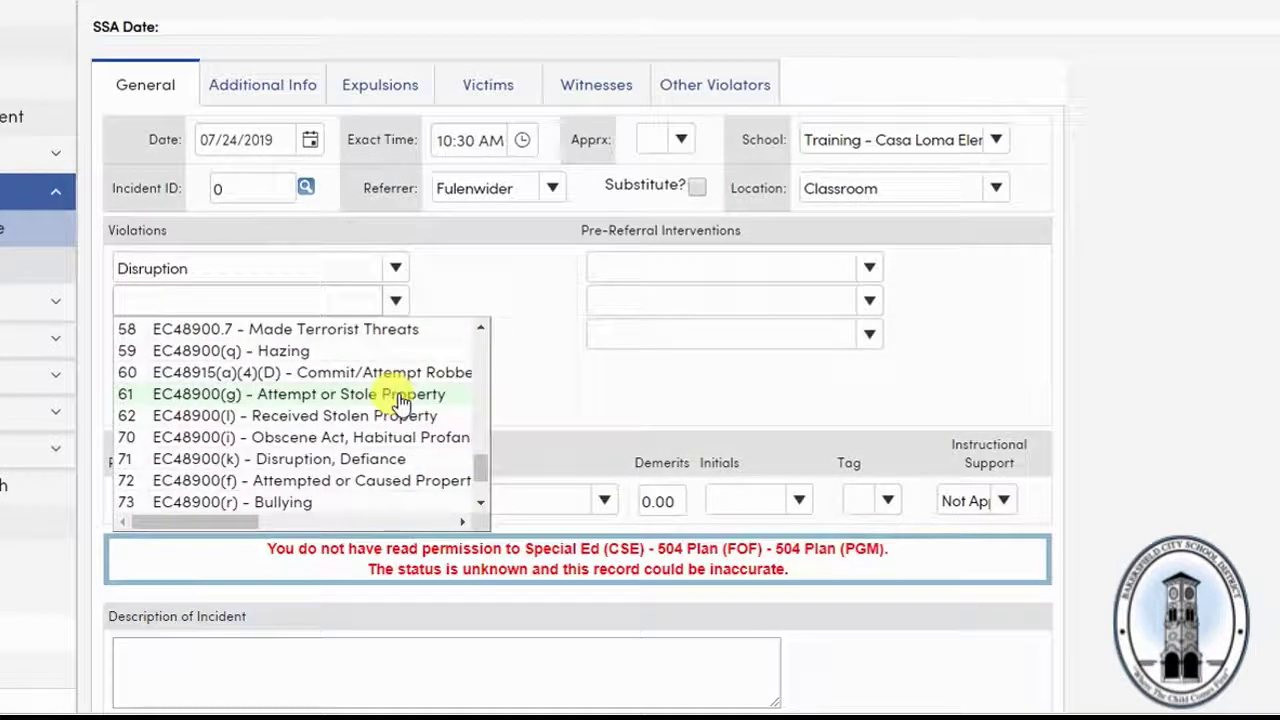
pyautogui.click(375, 460)
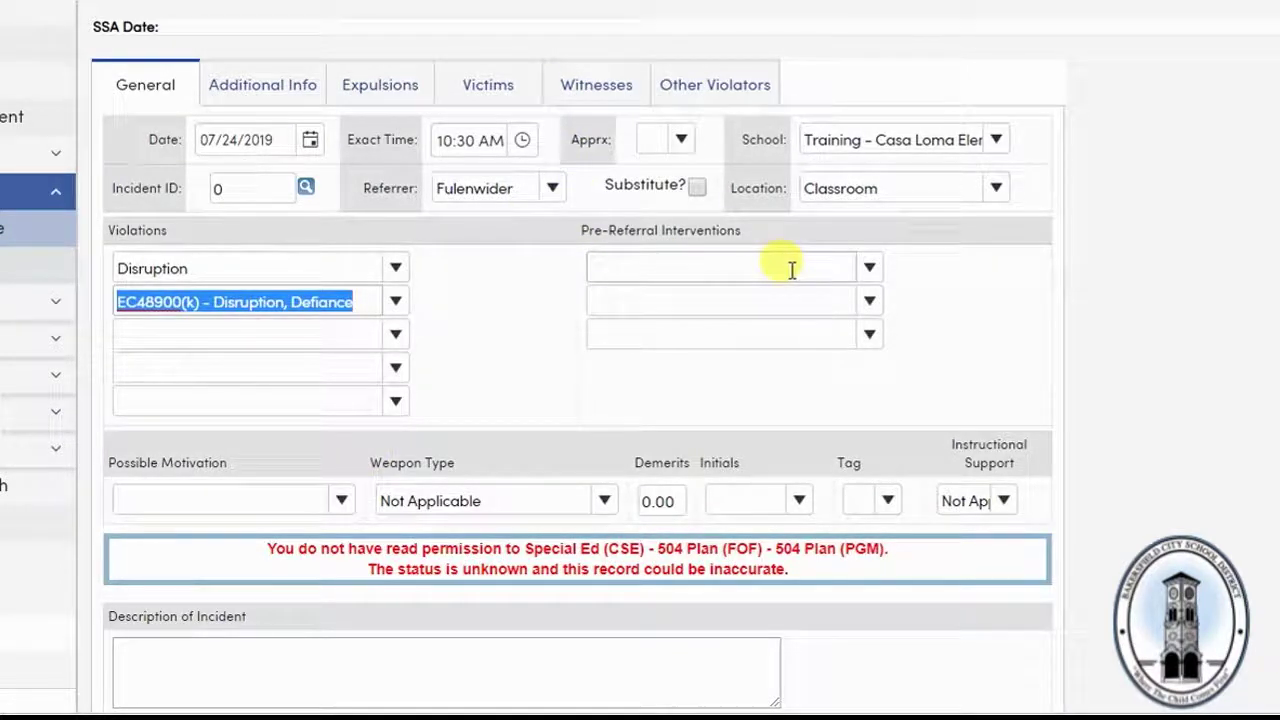
# Set intervention to CON Conference with Student and motivation to 12 Avoid task/activity.
pyautogui.click(870, 270)
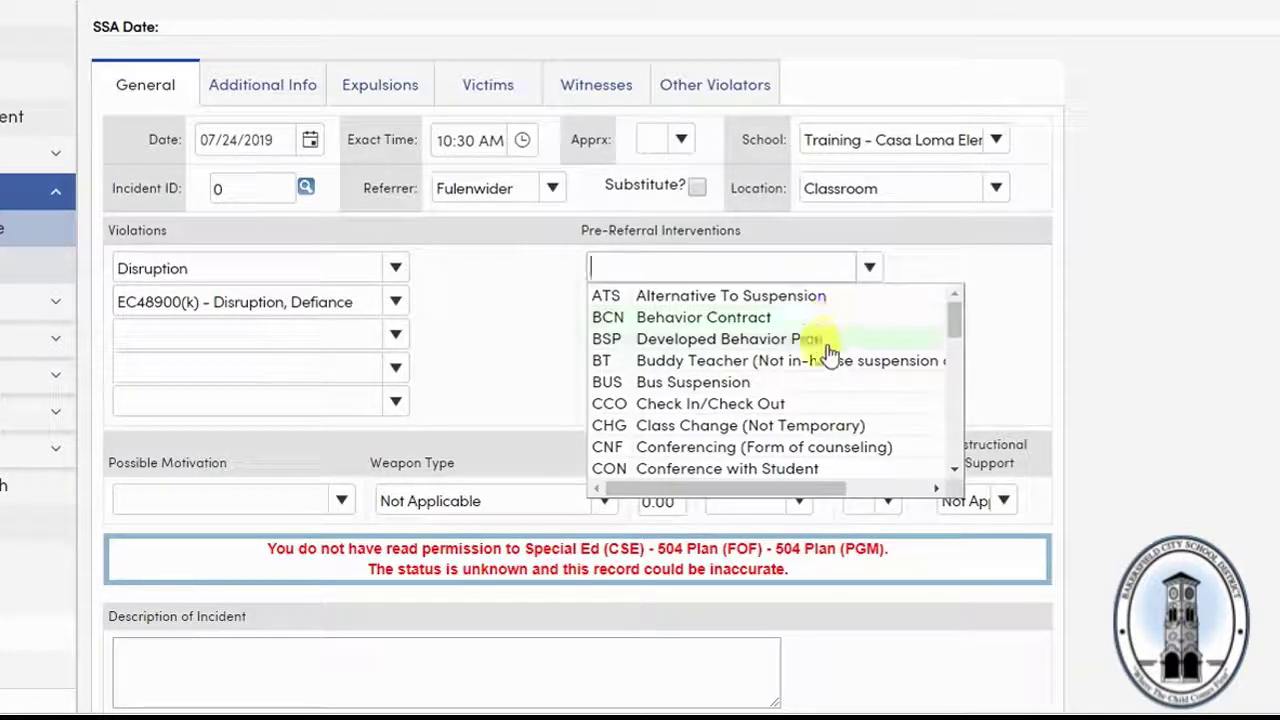
pyautogui.click(824, 470)
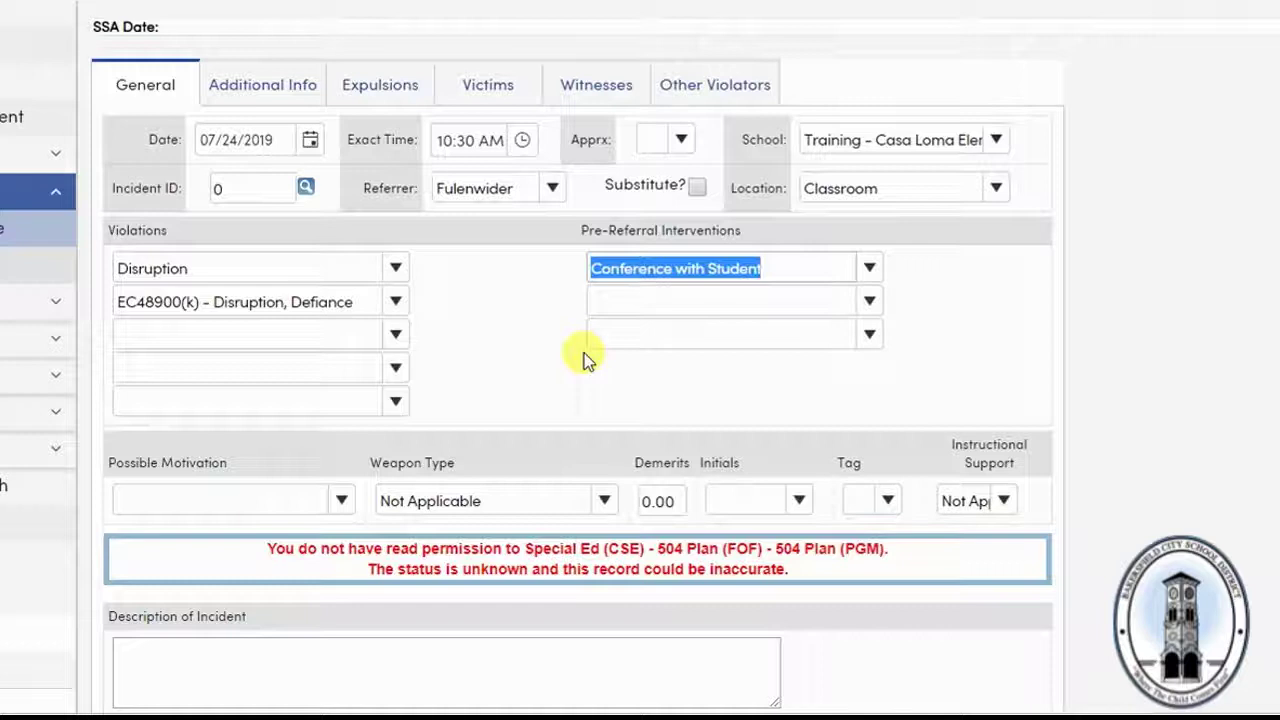
pyautogui.click(342, 502)
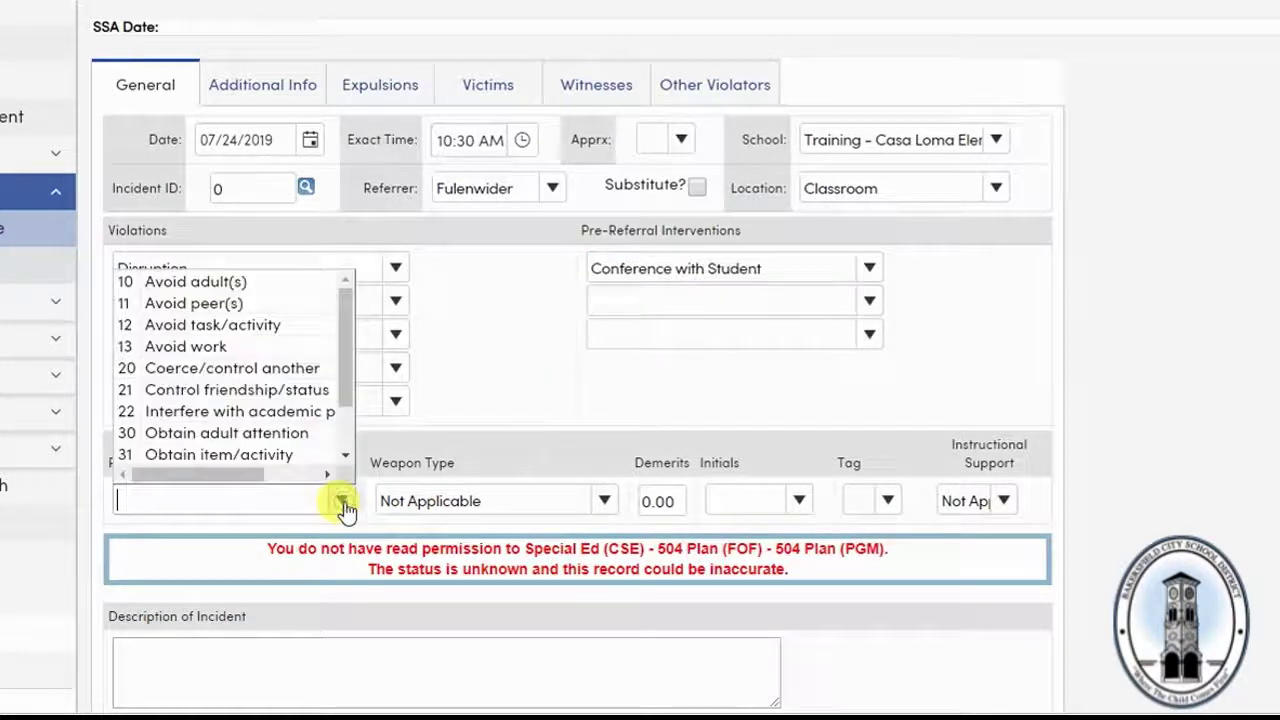
pyautogui.click(268, 326)
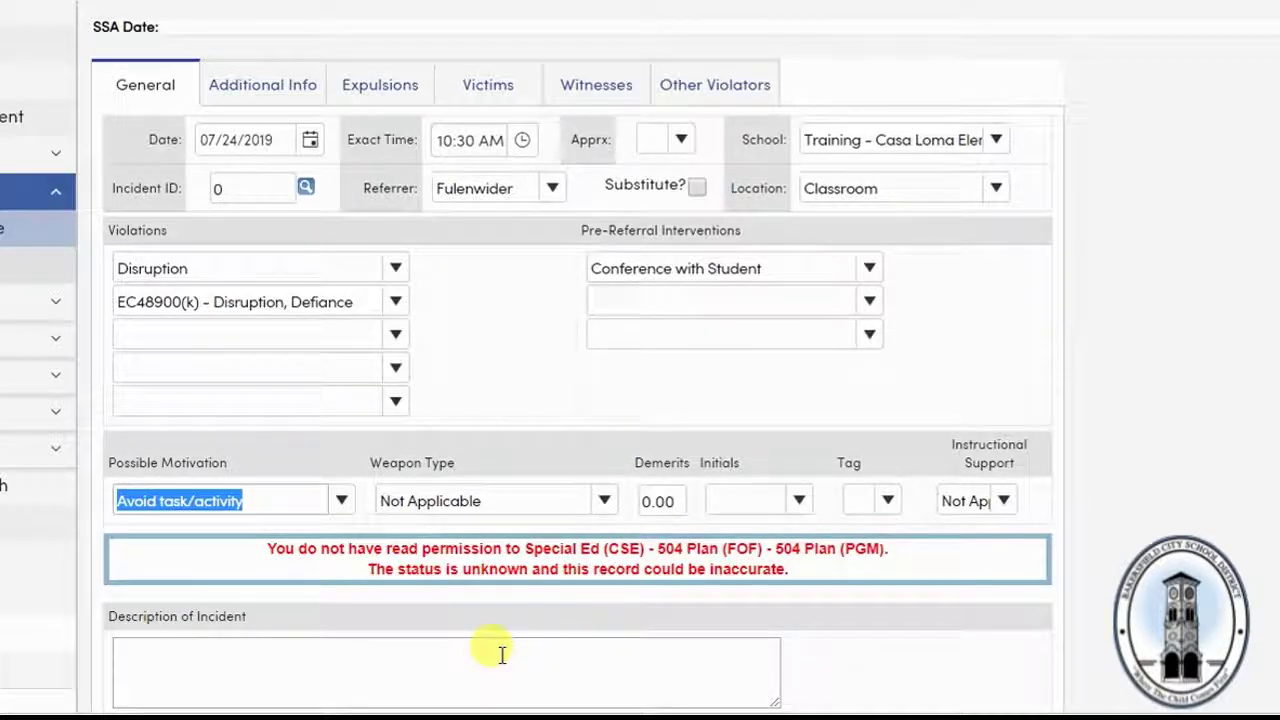
# Show the record's Additional Info tab, with law enforcement Not Applicable and grade 5.
pyautogui.scroll(-1, 502, 655)
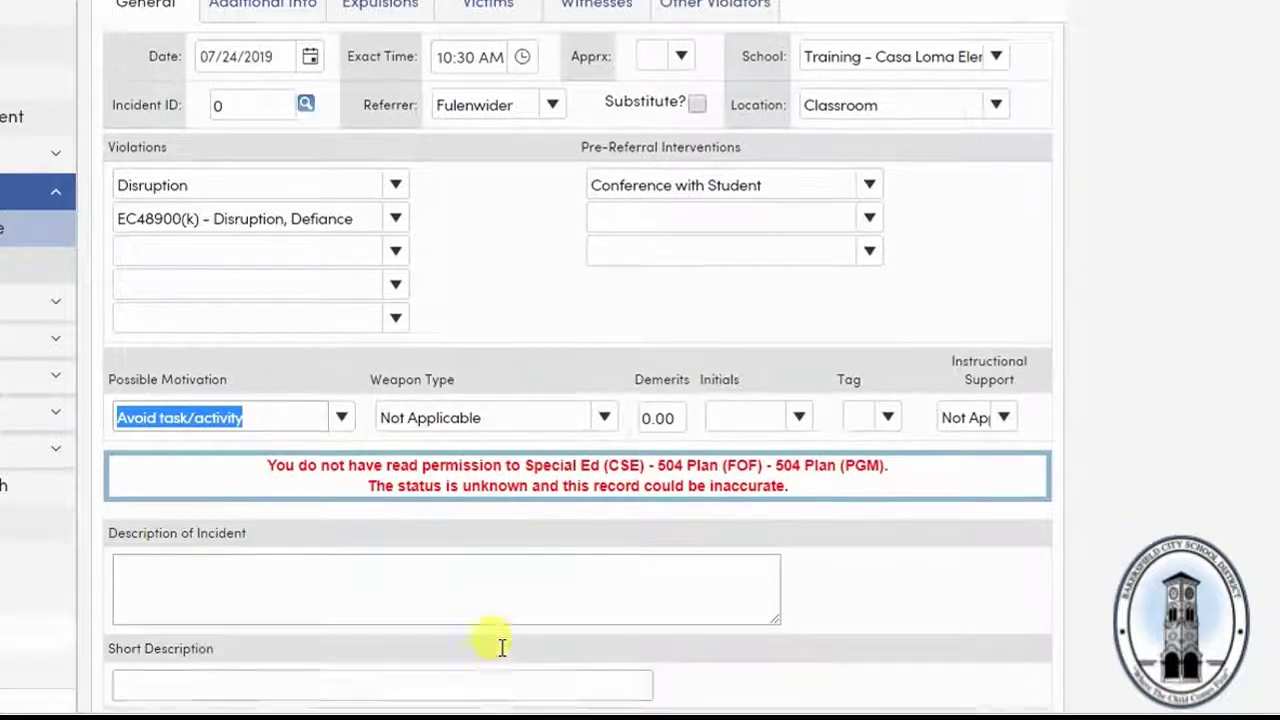
pyautogui.scroll(-1, 502, 652)
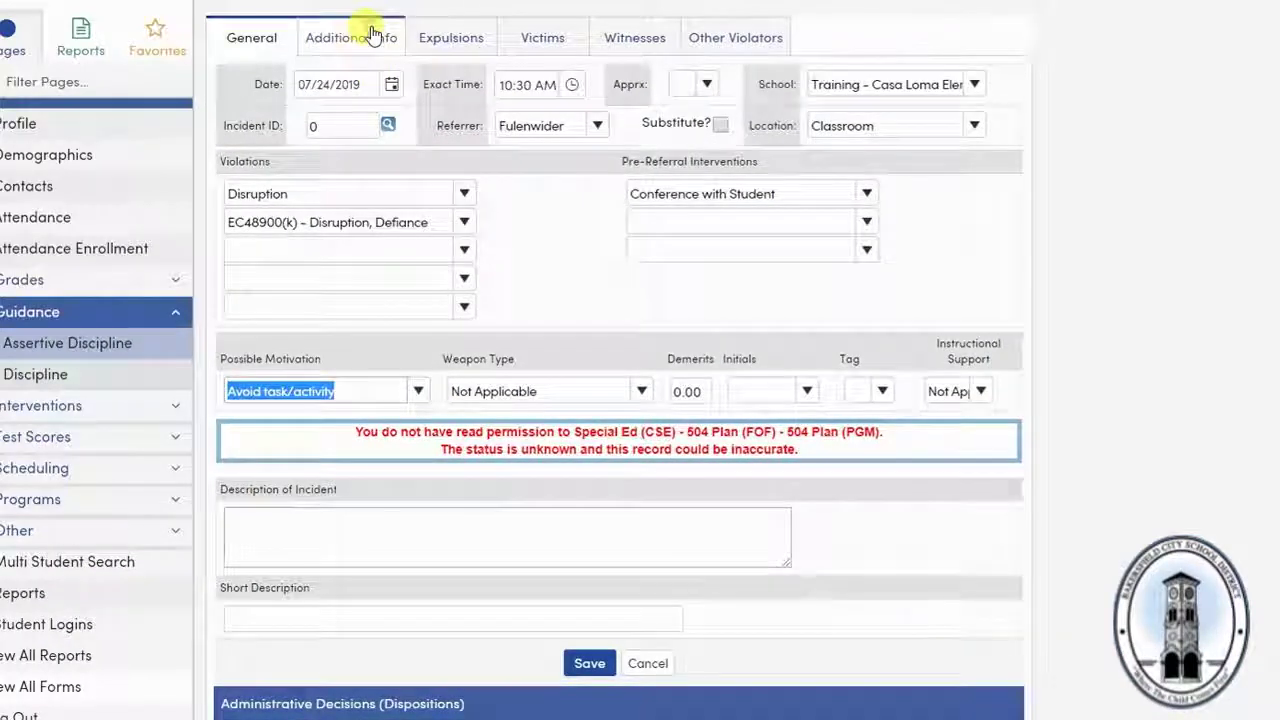
pyautogui.click(371, 28)
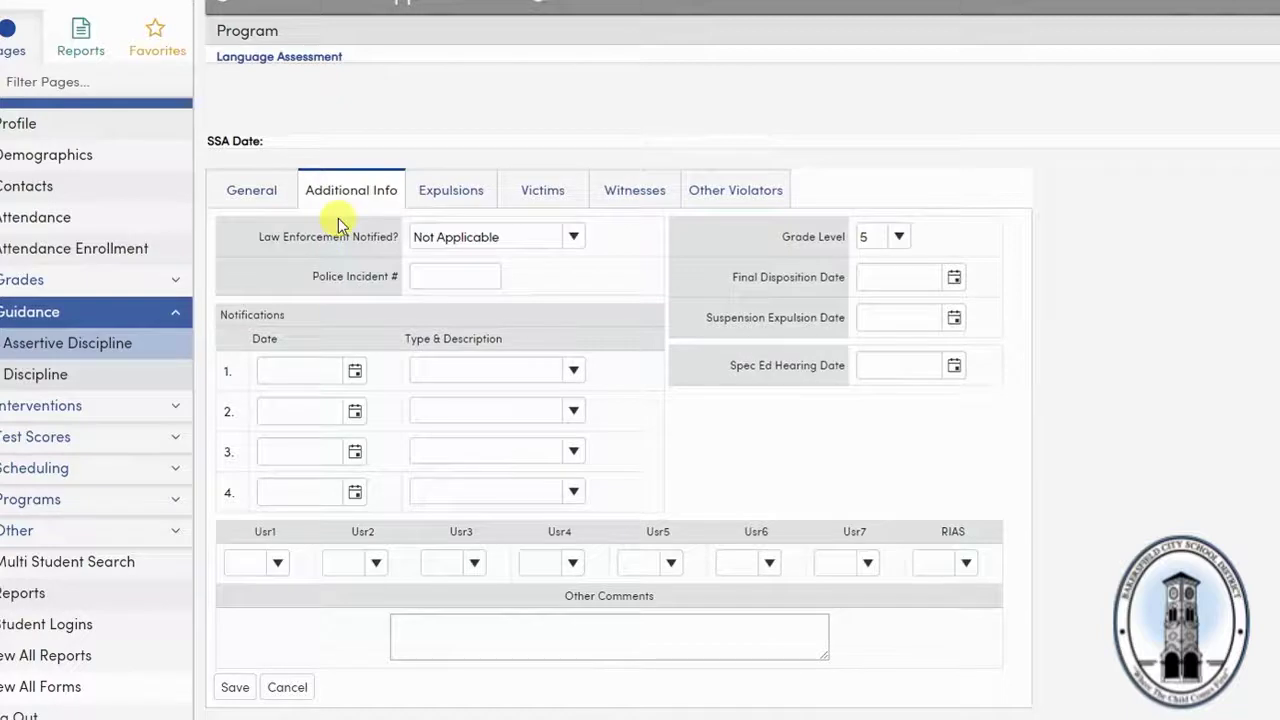
# Return to the General tab and save, triggering the violation severity-order warning.
pyautogui.click(222, 192)
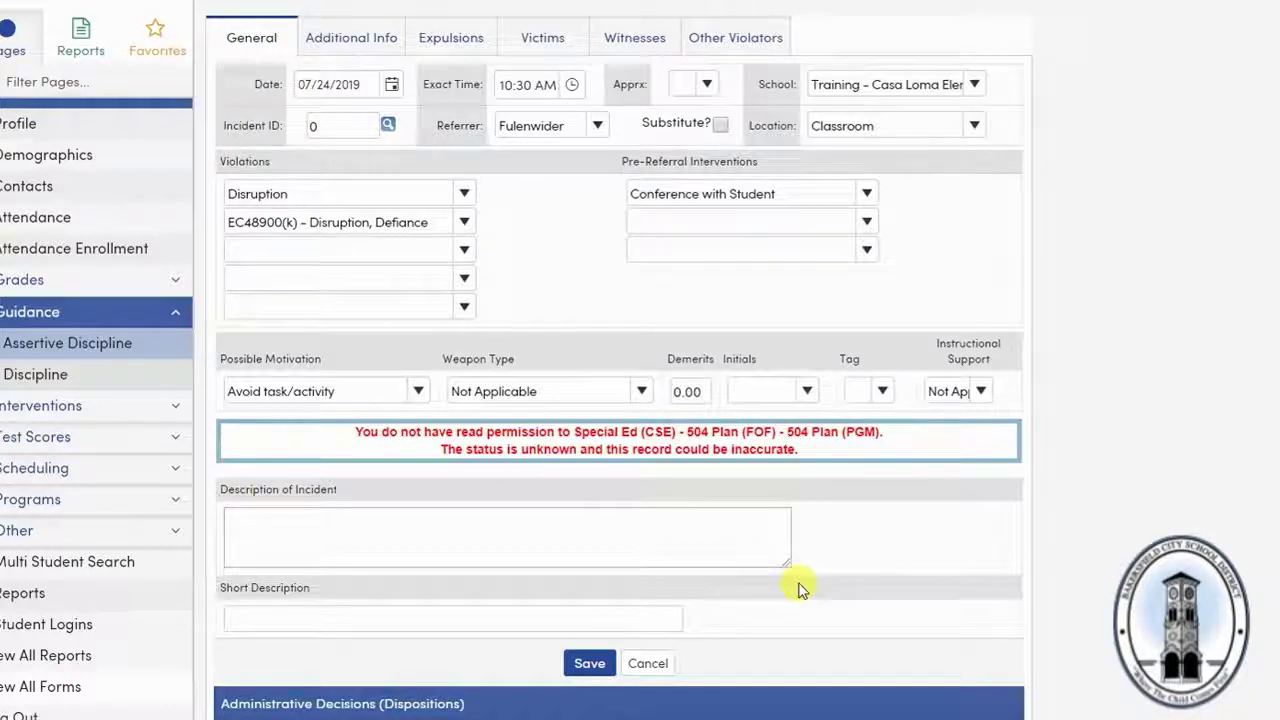
pyautogui.click(590, 663)
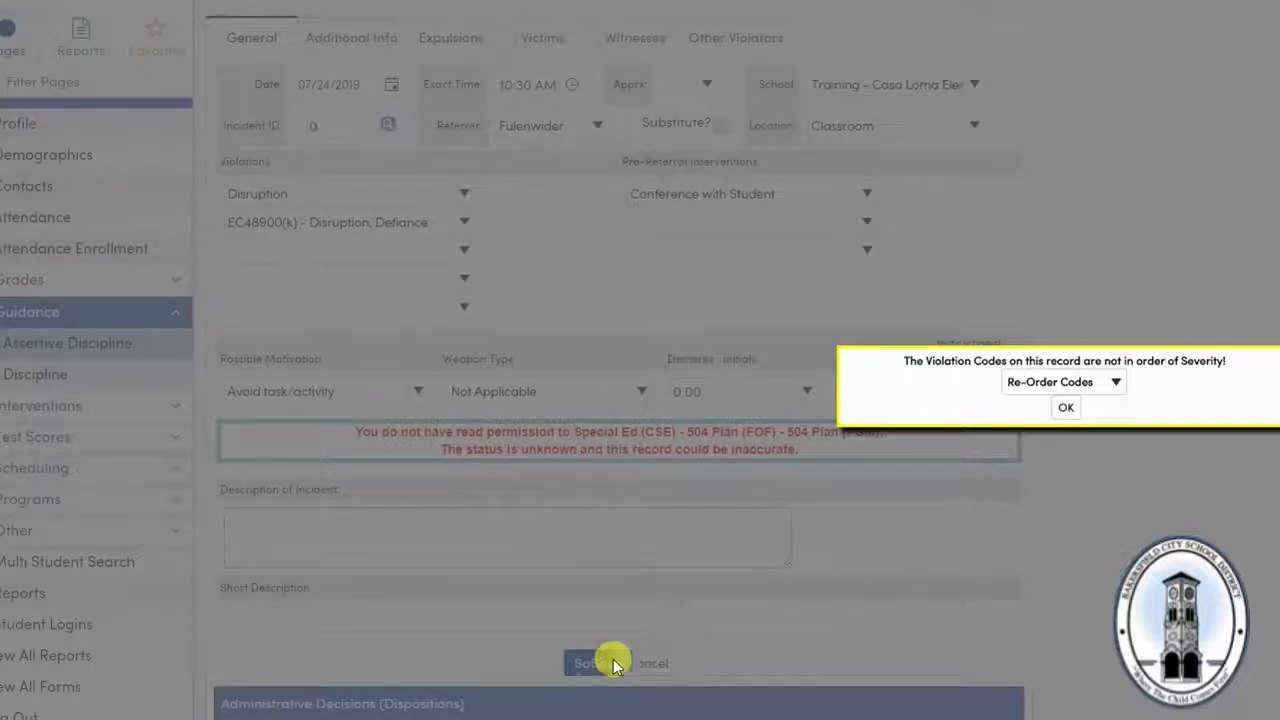
# Choose Leave Them As-Is for violation order and confirm, saving incident 602313.
pyautogui.click(1116, 382)
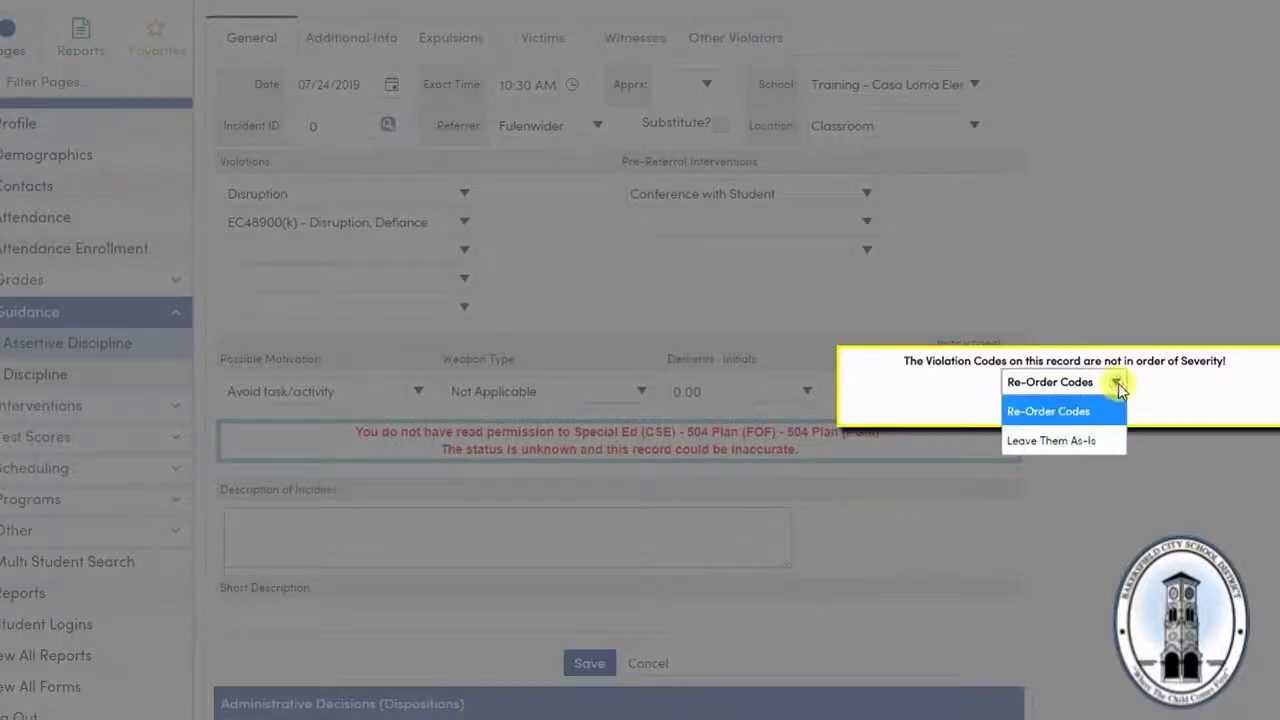
pyautogui.click(1104, 437)
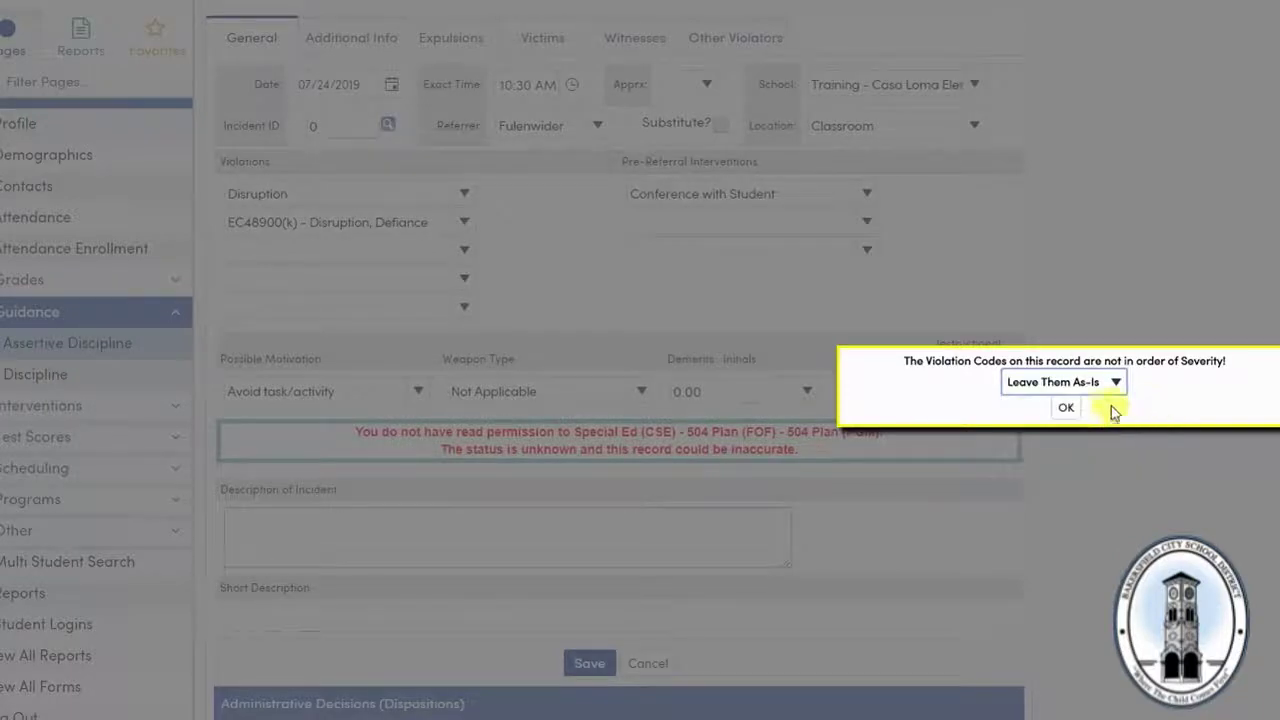
pyautogui.click(1064, 408)
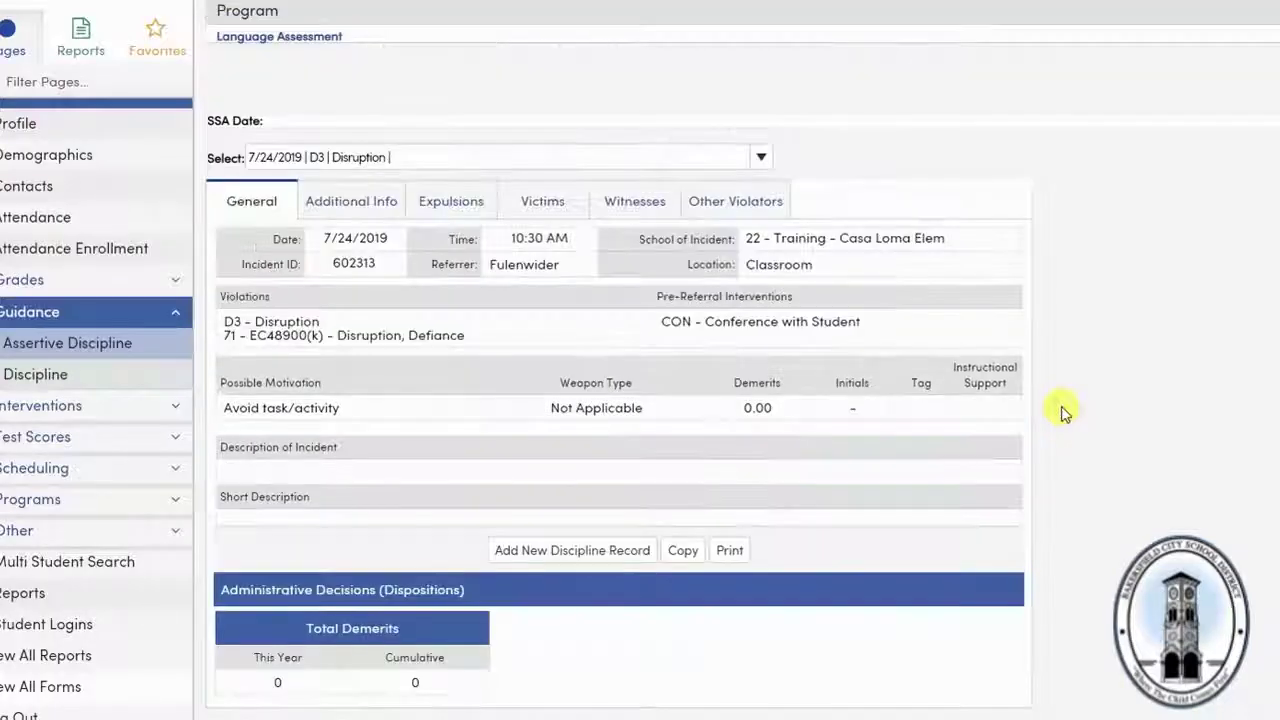